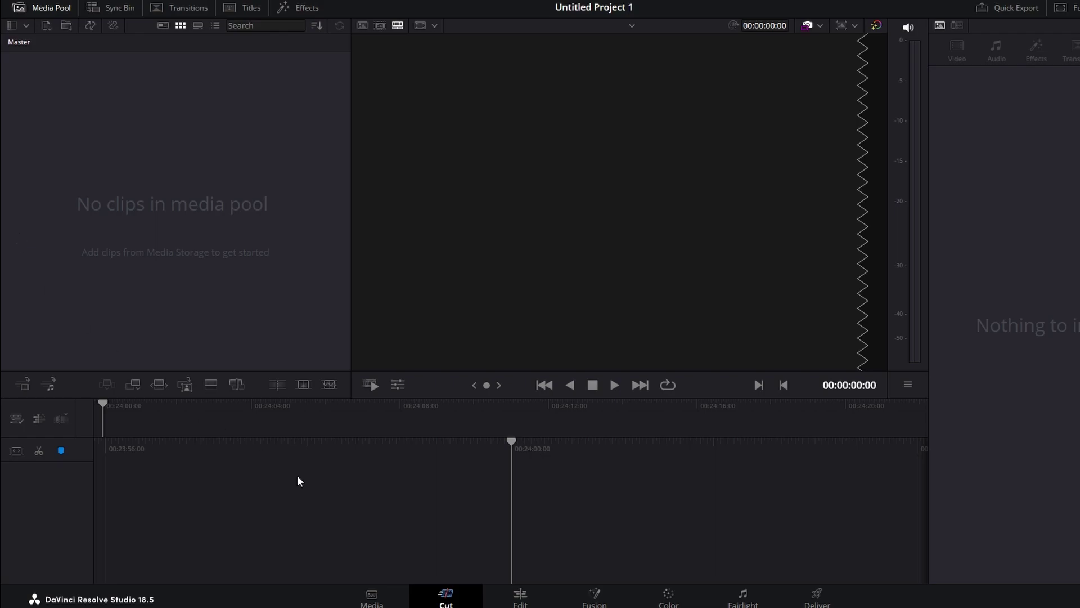
From the Edit page, place a Text+ title on Video 1 and zoom the timeline out.
left_click(521, 595)
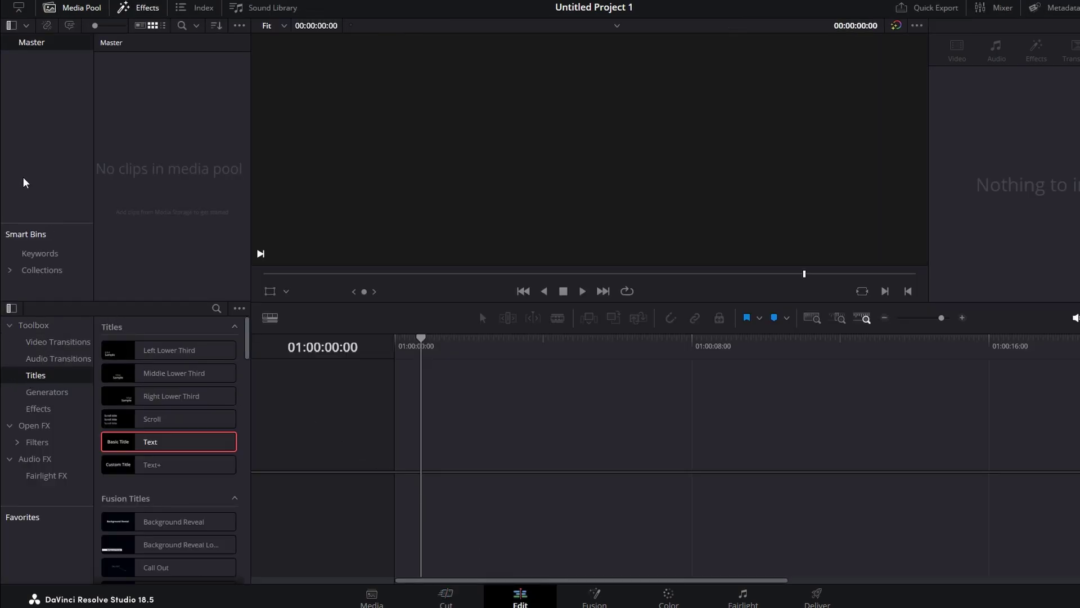
mouse_move(168, 465)
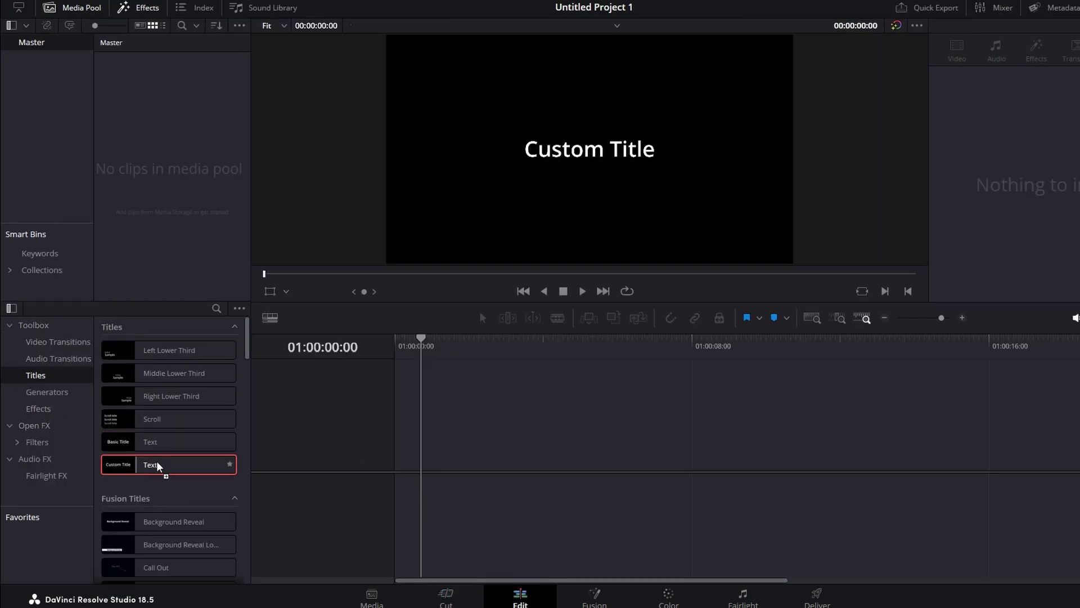
left_click_drag(161, 464, 272, 391)
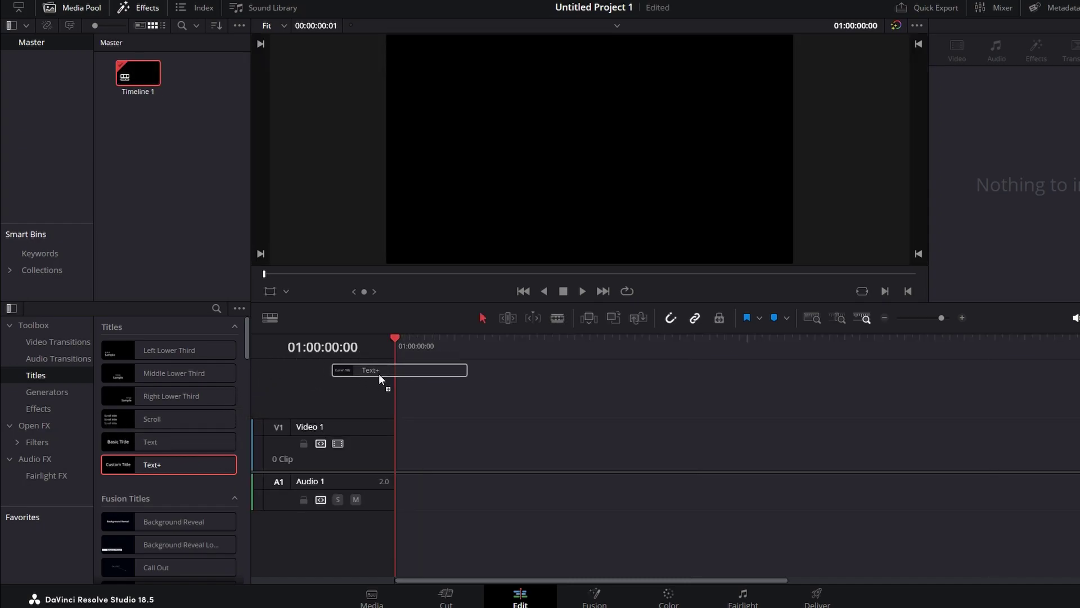
left_click_drag(272, 391, 602, 437)
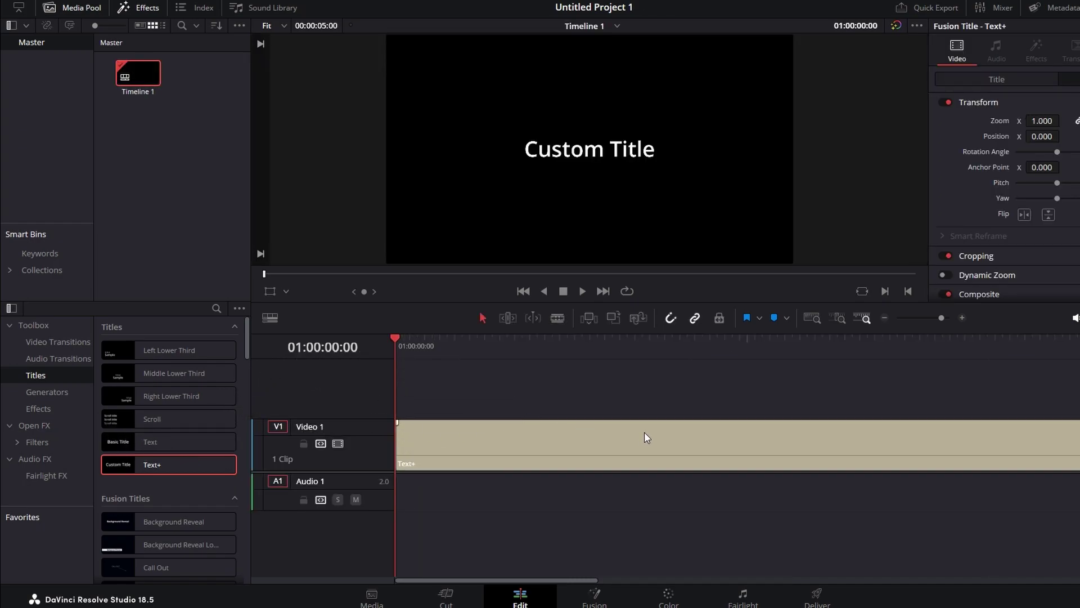
left_click_drag(940, 313, 934, 315)
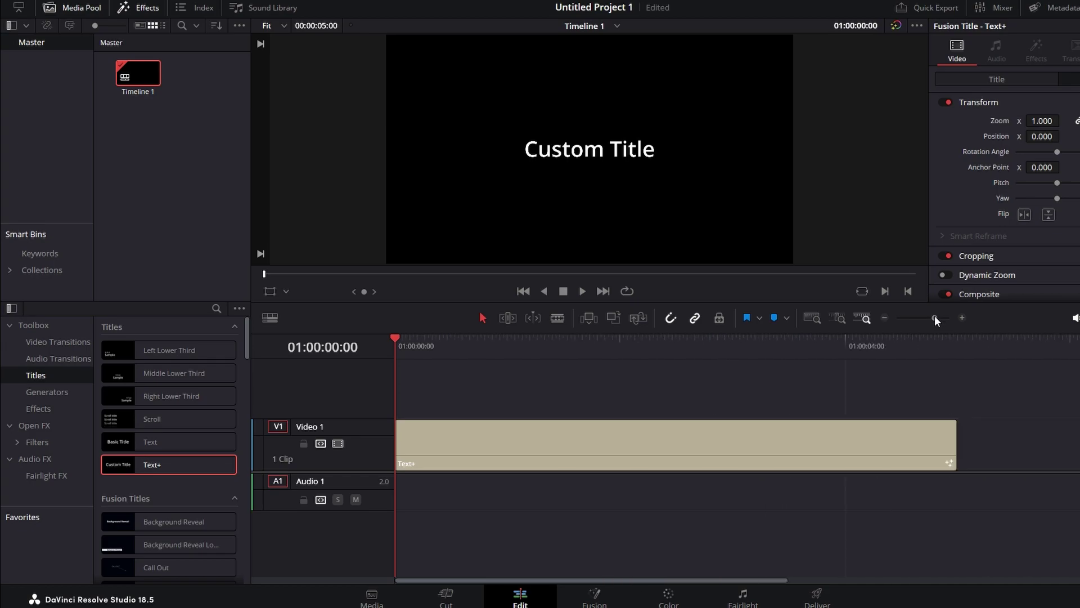
Select the Custom Title clip and raise its Transform Zoom to 2.270.
left_click(604, 446)
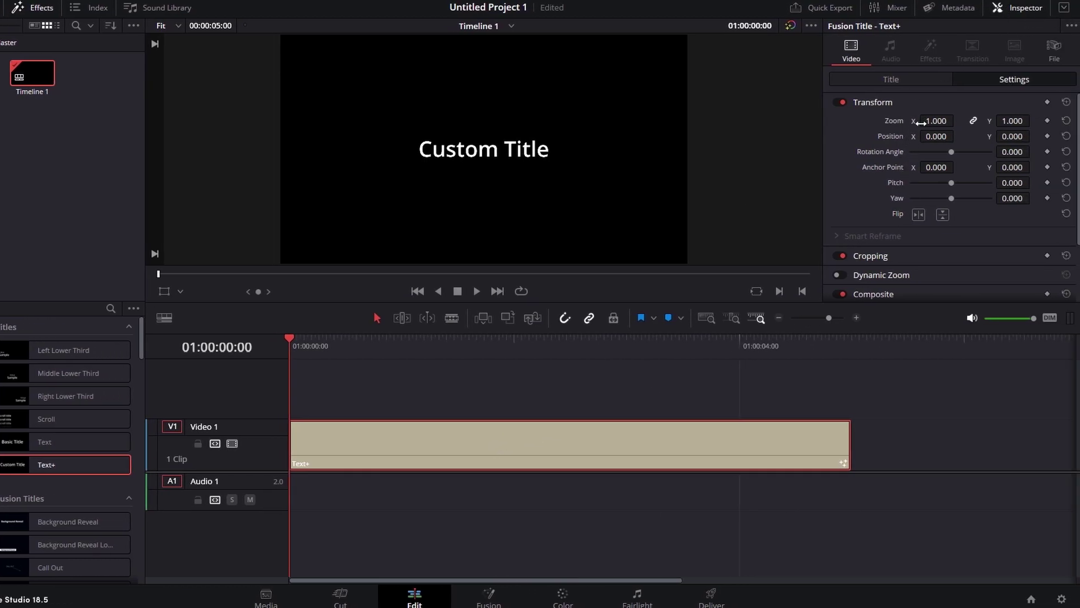
mouse_move(921, 123)
left_mouse_down()
mouse_move(957, 120)
mouse_move(932, 121)
left_mouse_up()
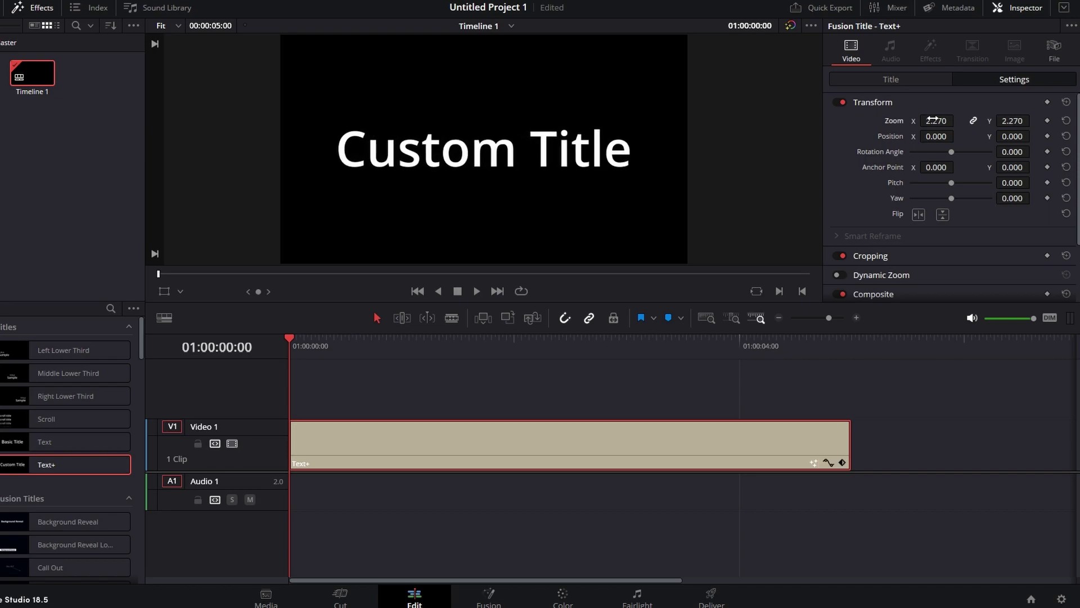
Set Write On End to 0.0 and keyframe it at the title's first frame.
left_click(893, 79)
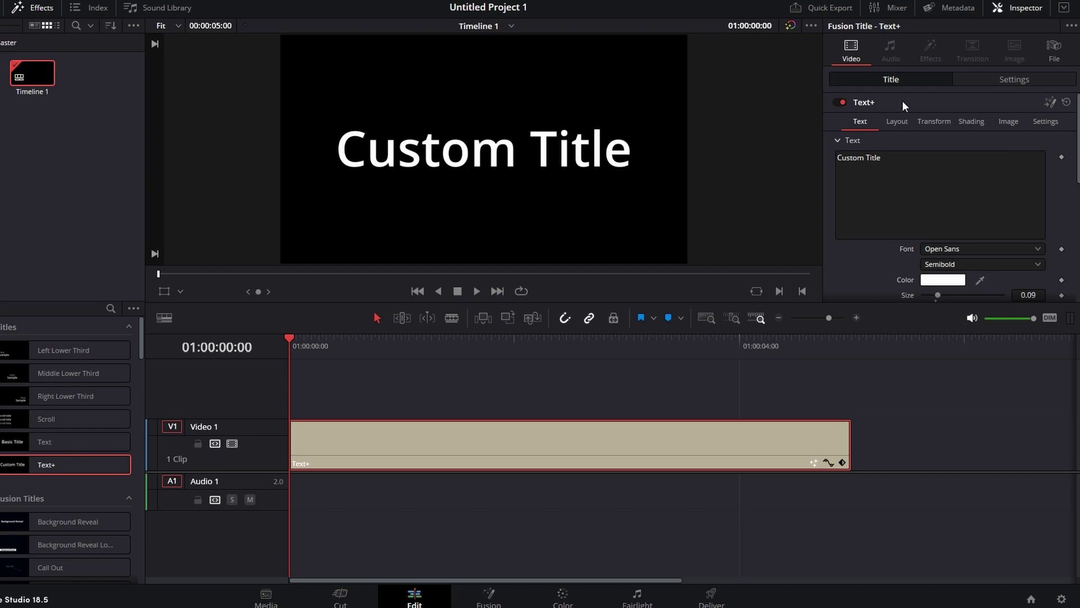
scroll(920, 190, "down", 3)
scroll(920, 190, "down", 3)
scroll(920, 190, "down", 3)
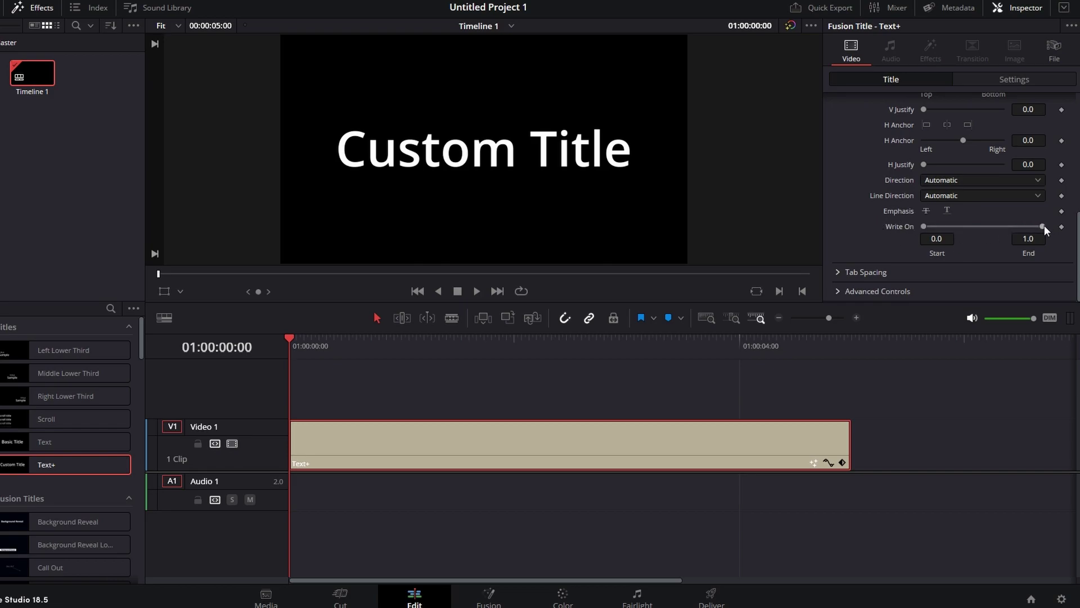
left_click_drag(1044, 226, 911, 236)
left_click(1062, 226)
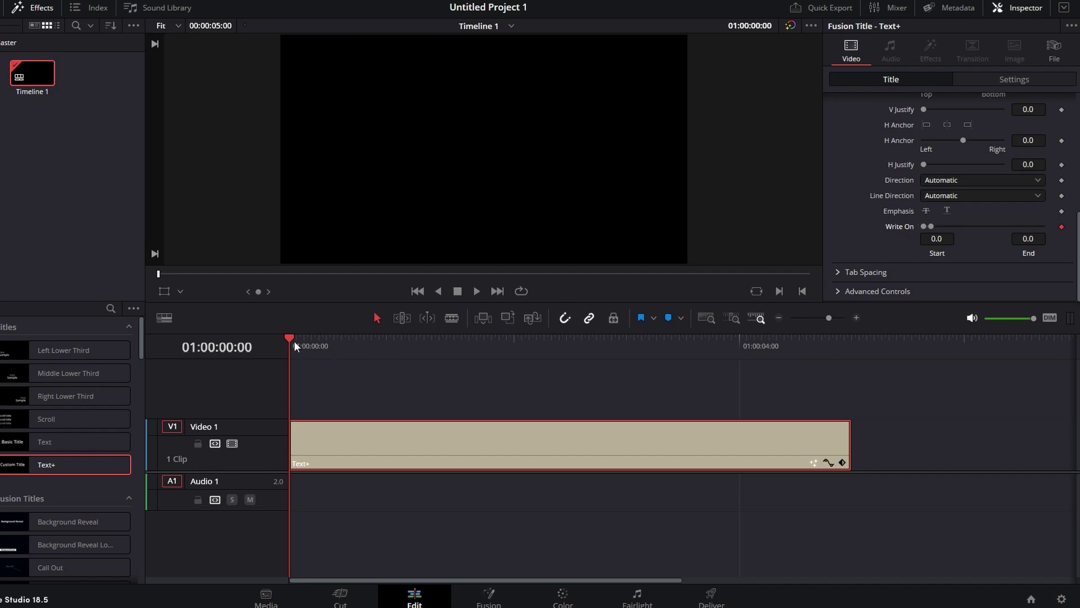
Keyframe Write On End at 1.0 at 01:00:00:21.
left_click_drag(295, 342, 373, 332)
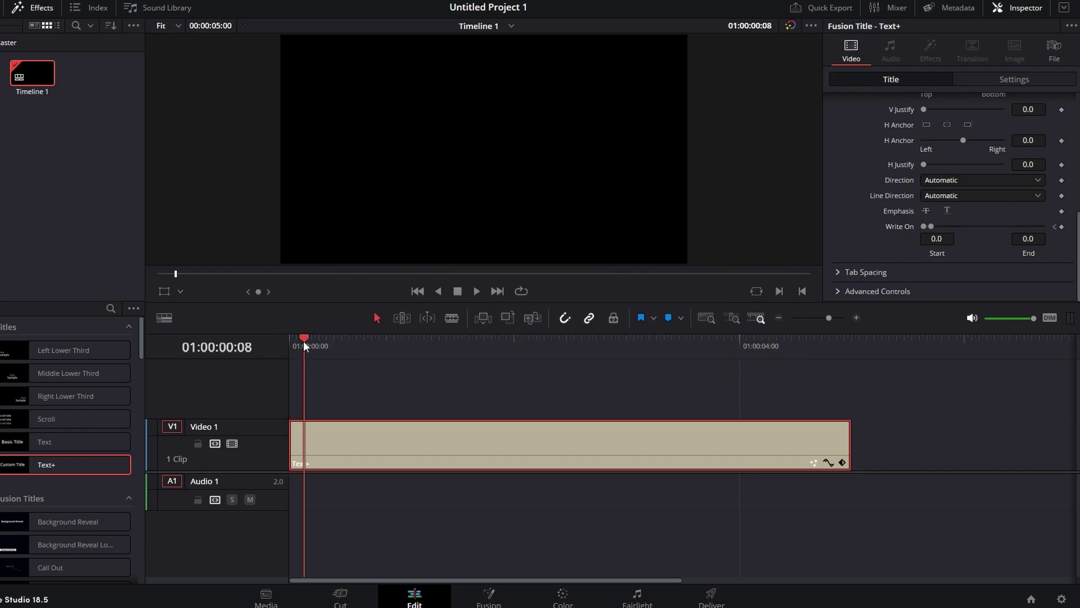
left_click(1061, 227)
left_click_drag(935, 228, 1043, 227)
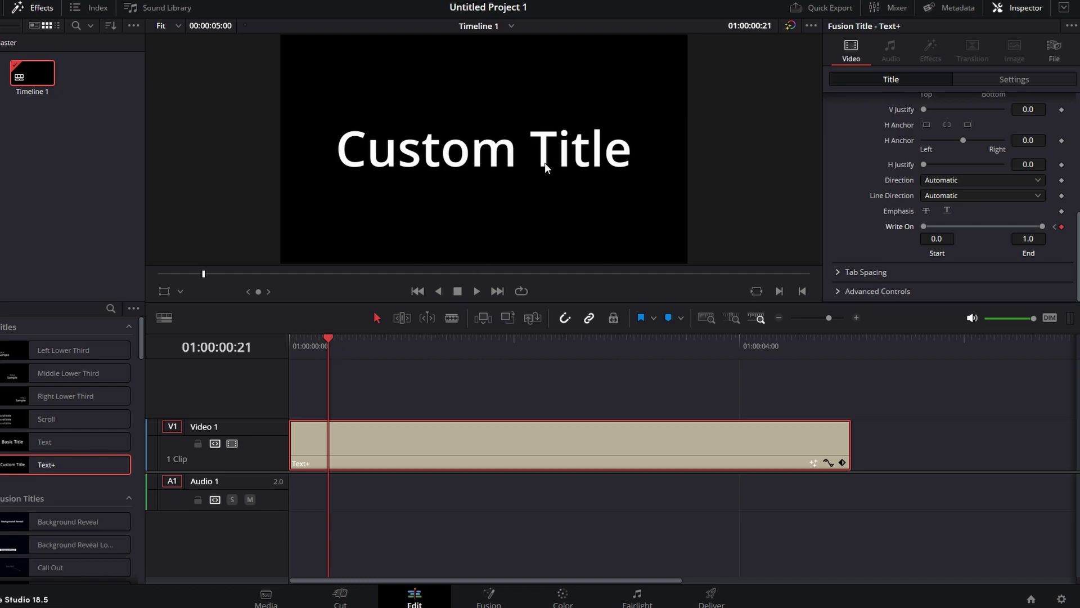
Play the write-on animation from the clip's start, then return to the start.
left_click_drag(330, 337, 230, 335)
key("space")
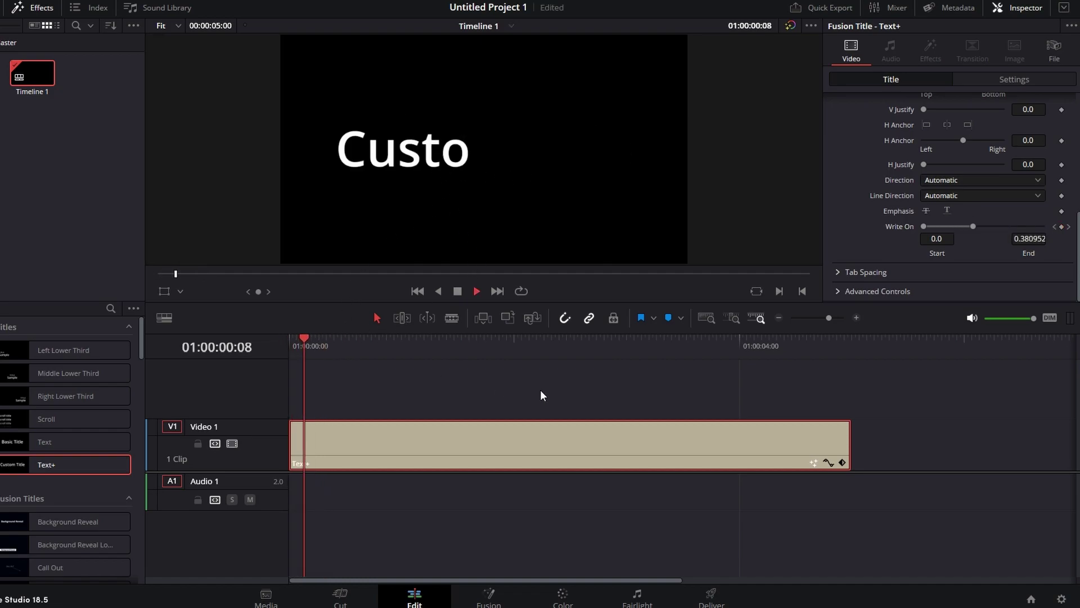
key("ctrl+z")
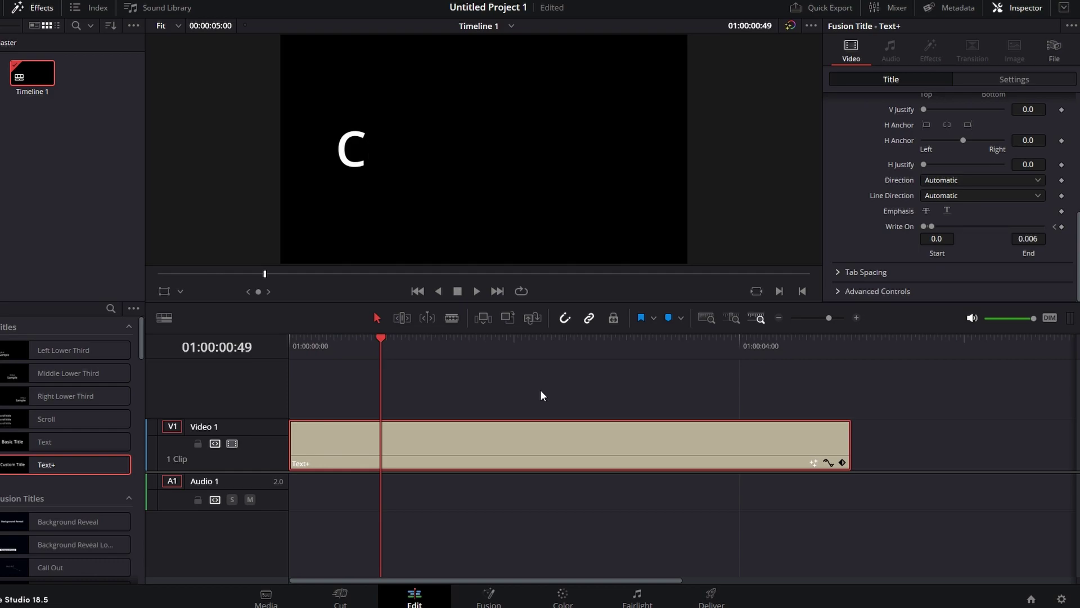
key("Home")
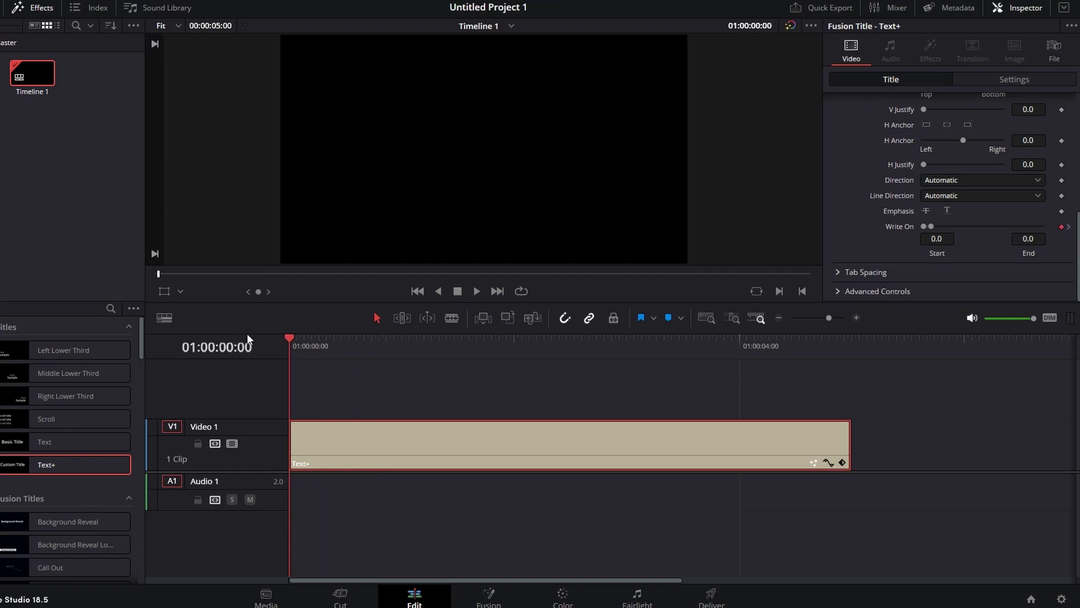